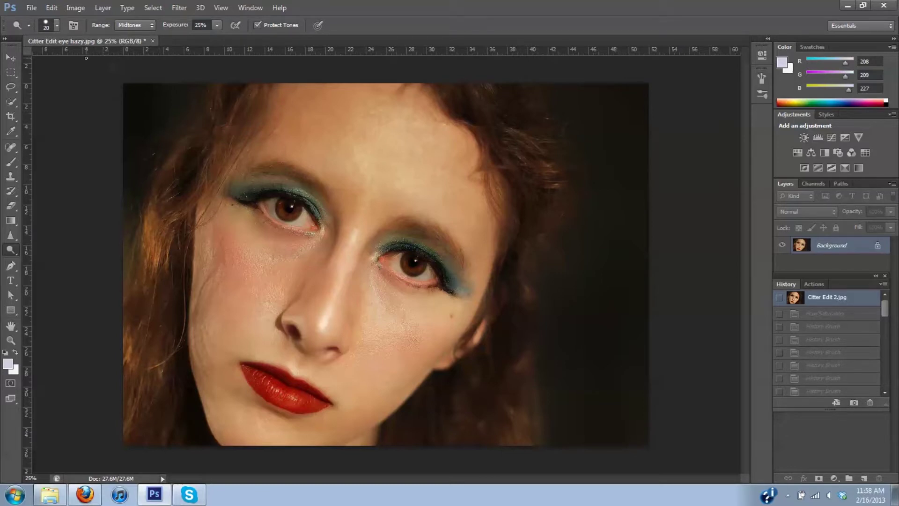
Open the Hue/Saturation adjustment from Image > Adjustments for the portrait
{"action": "left_click", "coordinate": [73, 8]}
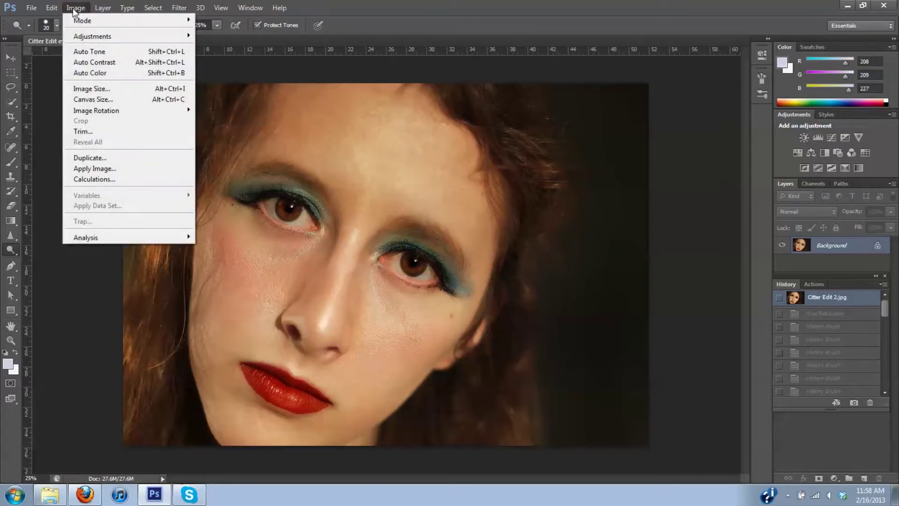
{"action": "mouse_move", "coordinate": [85, 39]}
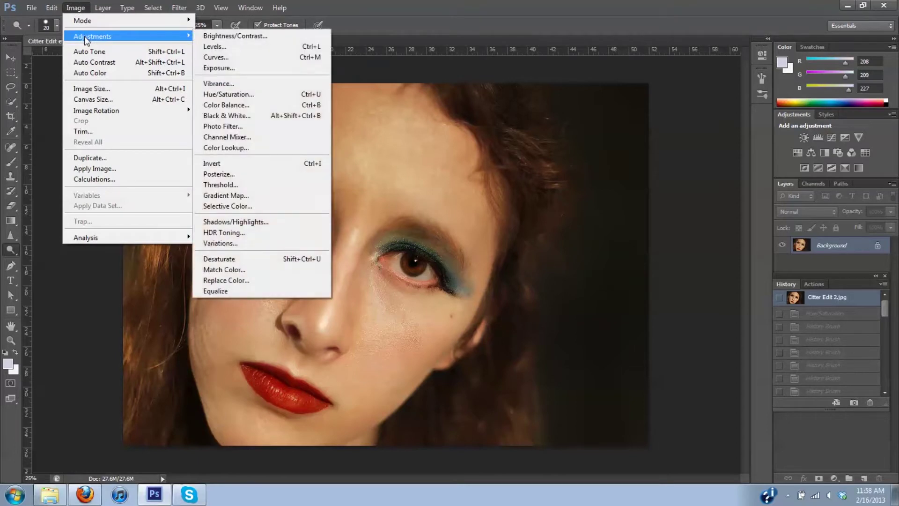
{"action": "left_click", "coordinate": [243, 97]}
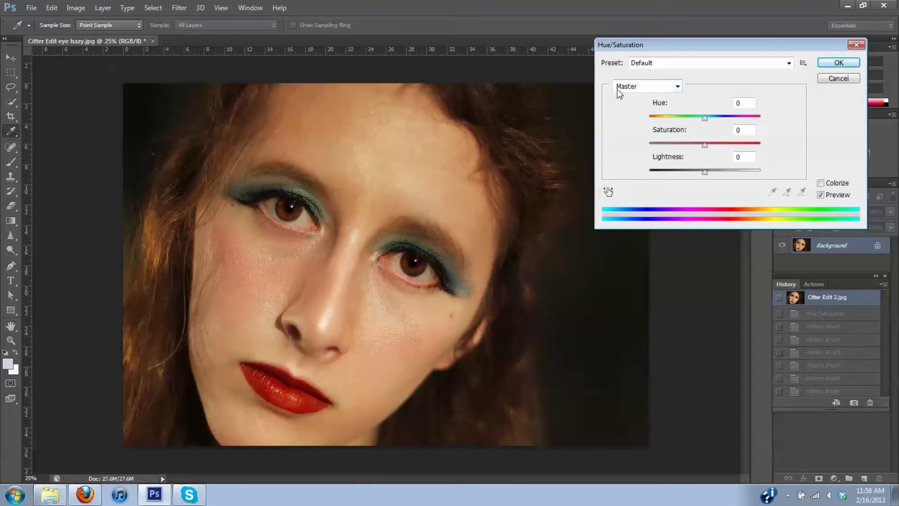
Set the Reds hue to +180 in Hue/Saturation
{"action": "left_click", "coordinate": [678, 87]}
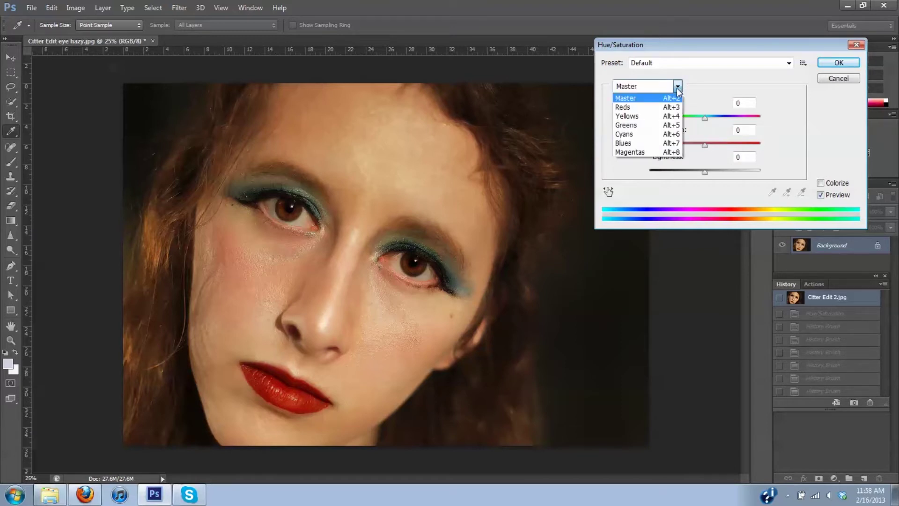
{"action": "left_click", "coordinate": [651, 111]}
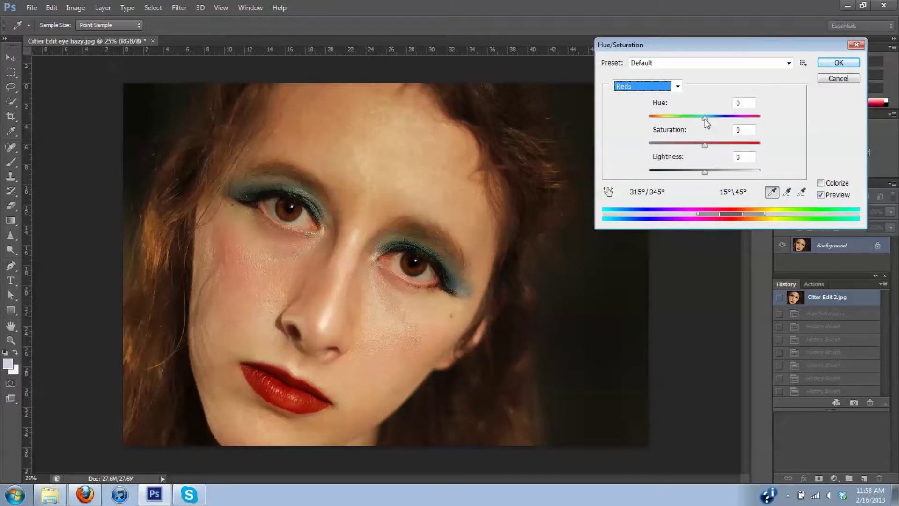
{"action": "left_click_drag", "start_coordinate": [704, 119], "coordinate": [781, 147]}
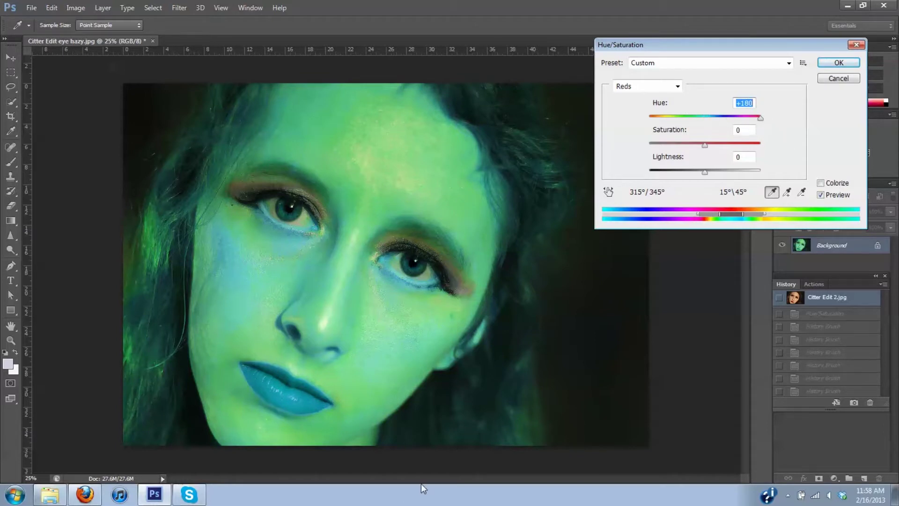
Set the Yellows hue to +93
{"action": "left_click", "coordinate": [677, 86]}
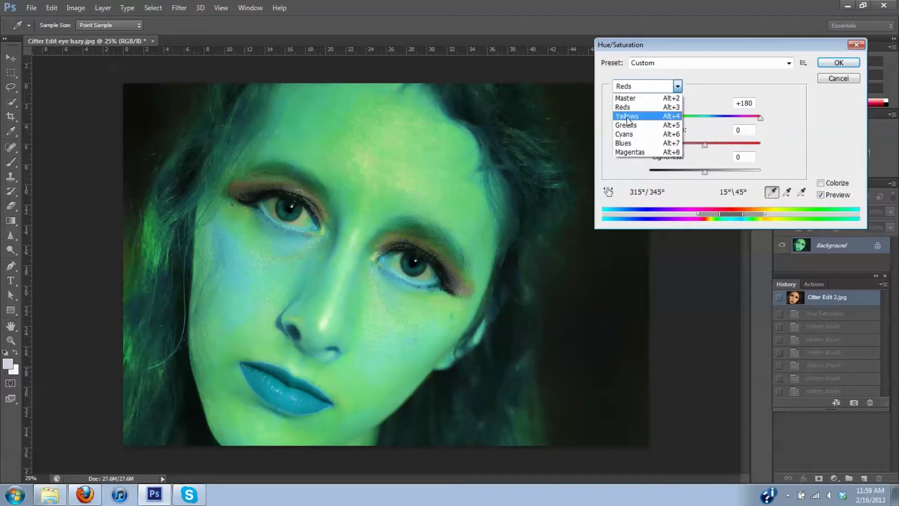
{"action": "left_click", "coordinate": [627, 116]}
{"action": "left_click_drag", "start_coordinate": [705, 118], "coordinate": [747, 129]}
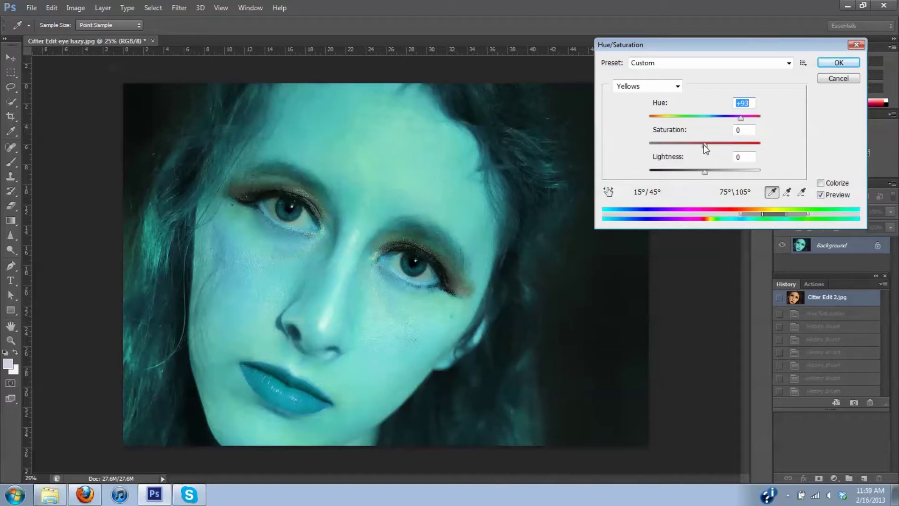
Lower the Master saturation to -30
{"action": "left_click", "coordinate": [677, 87]}
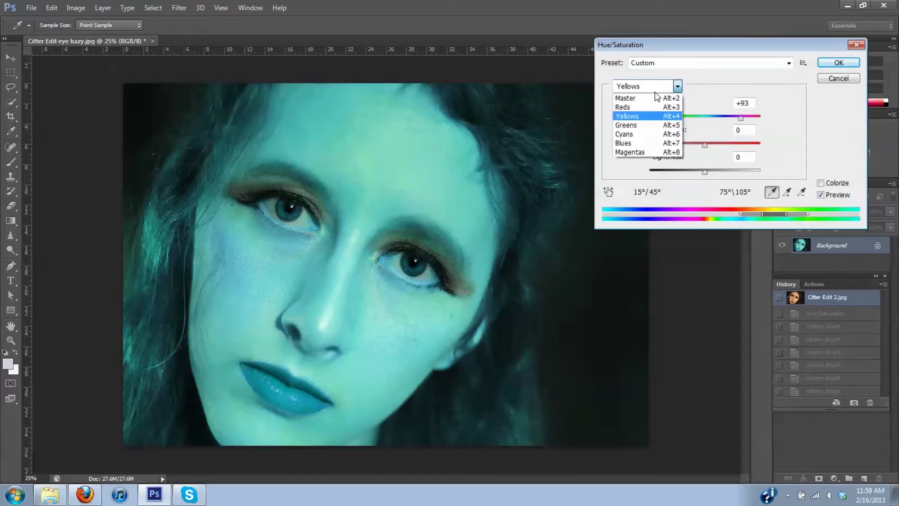
{"action": "left_click", "coordinate": [644, 99]}
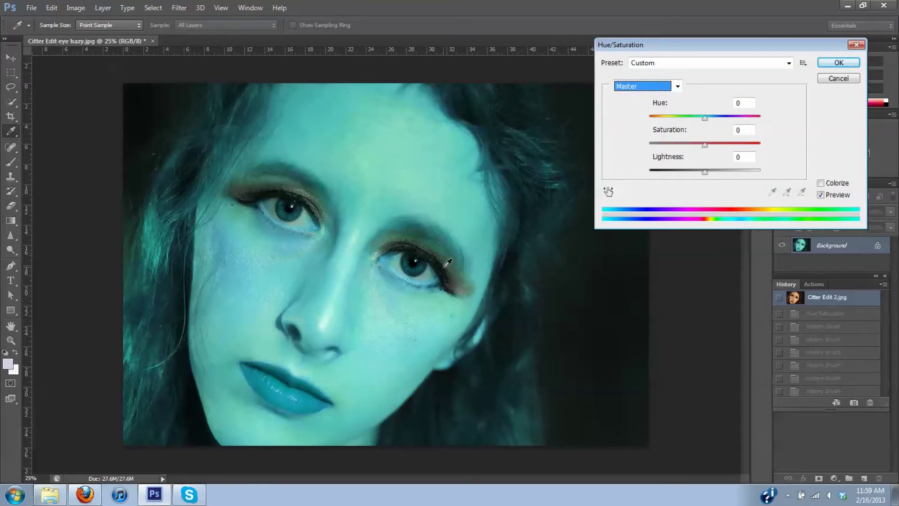
{"action": "mouse_move", "coordinate": [704, 145]}
{"action": "left_mouse_down"}
{"action": "mouse_move", "coordinate": [675, 139]}
{"action": "mouse_move", "coordinate": [687, 140]}
{"action": "left_mouse_up"}
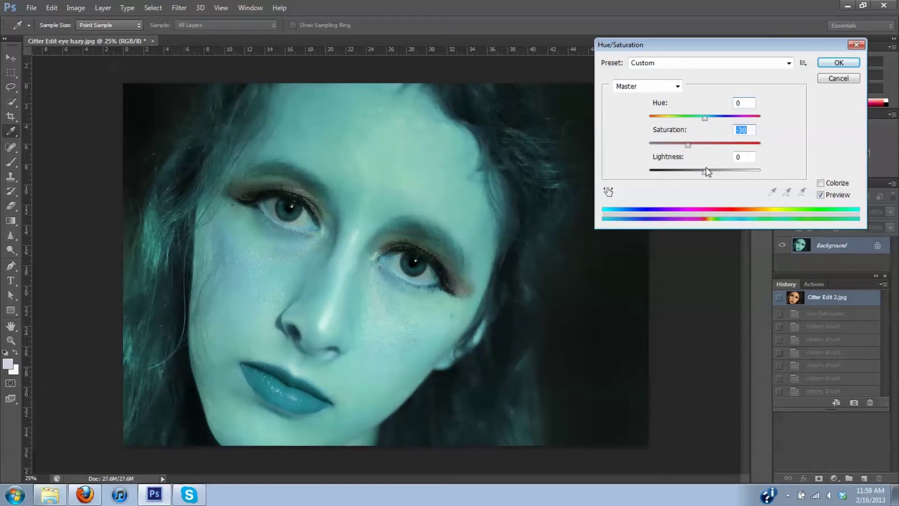
Set the Reds lightness to +11
{"action": "left_click", "coordinate": [679, 87]}
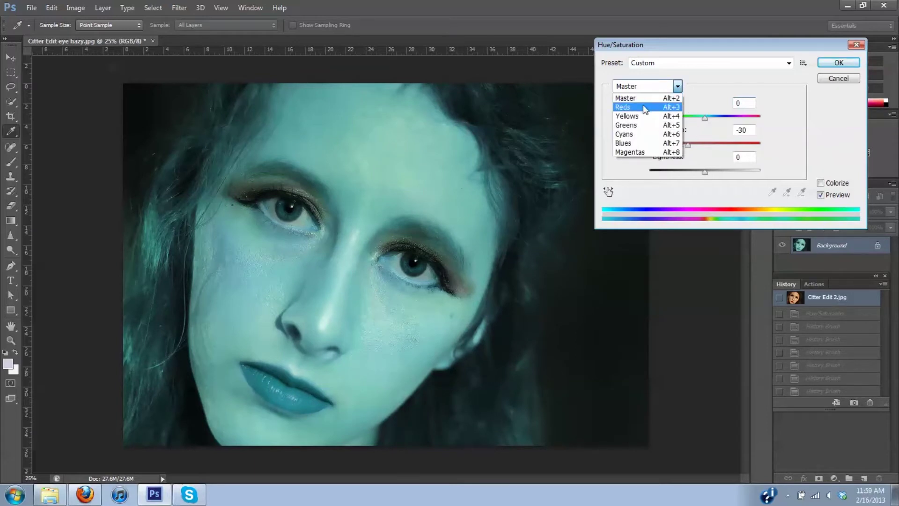
{"action": "left_click", "coordinate": [645, 108]}
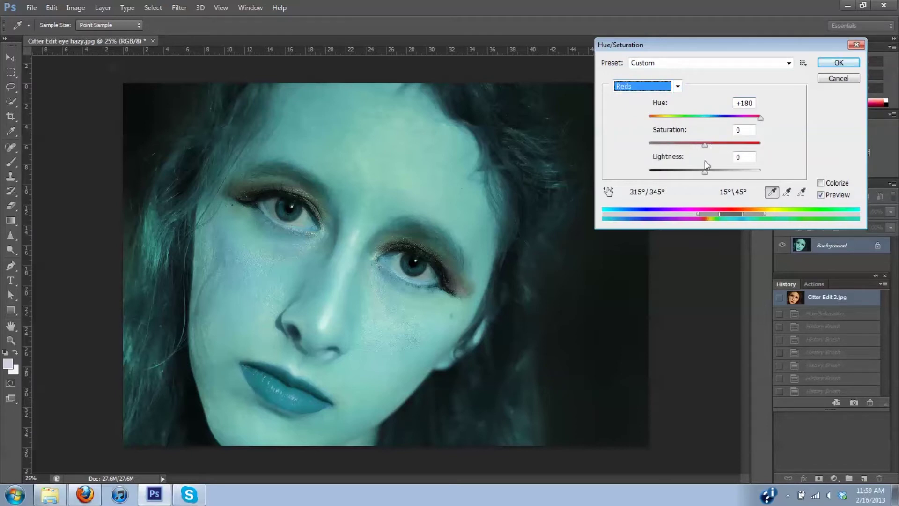
{"action": "left_click_drag", "start_coordinate": [705, 173], "coordinate": [725, 169]}
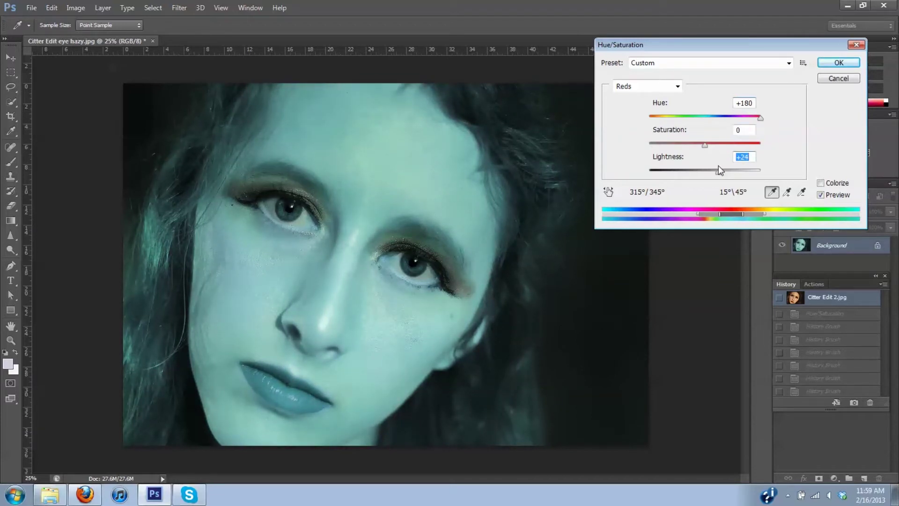
{"action": "left_click_drag", "start_coordinate": [720, 177], "coordinate": [711, 174]}
Apply the recolour, set the History Brush source to the original snapshot, and size the brush to 1200
{"action": "left_click", "coordinate": [848, 64]}
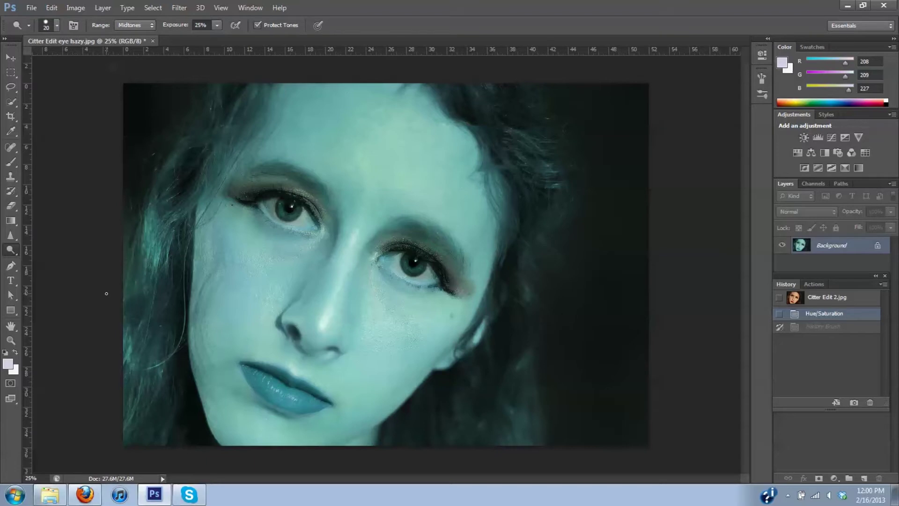
{"action": "left_click", "coordinate": [779, 298]}
{"action": "left_click", "coordinate": [13, 192]}
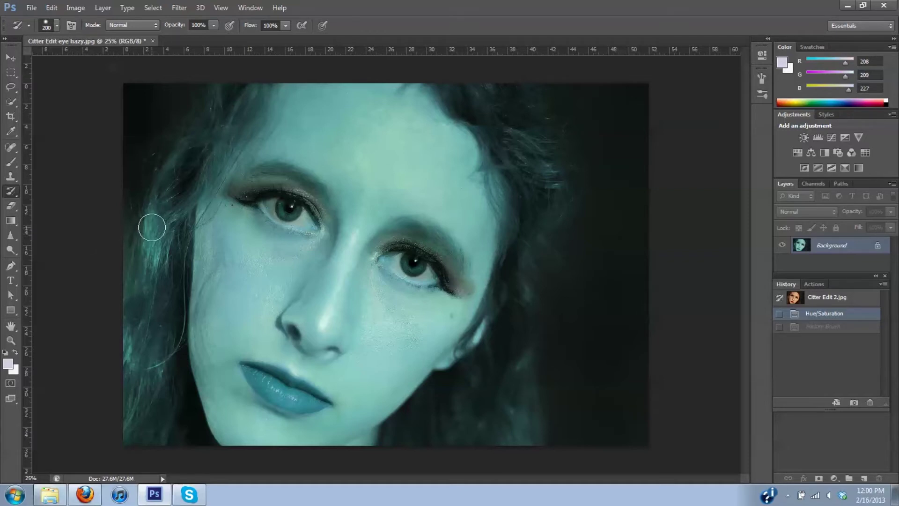
{"action": "key", "text": "bracketright"}
{"action": "key", "text": "bracketright"}
{"action": "key", "text": "bracketright"}
{"action": "key", "text": "bracketright"}
{"action": "key", "text": "bracketright"}
{"action": "key", "text": "bracketright"}
{"action": "key", "text": "bracketright"}
{"action": "key", "text": "bracketright"}
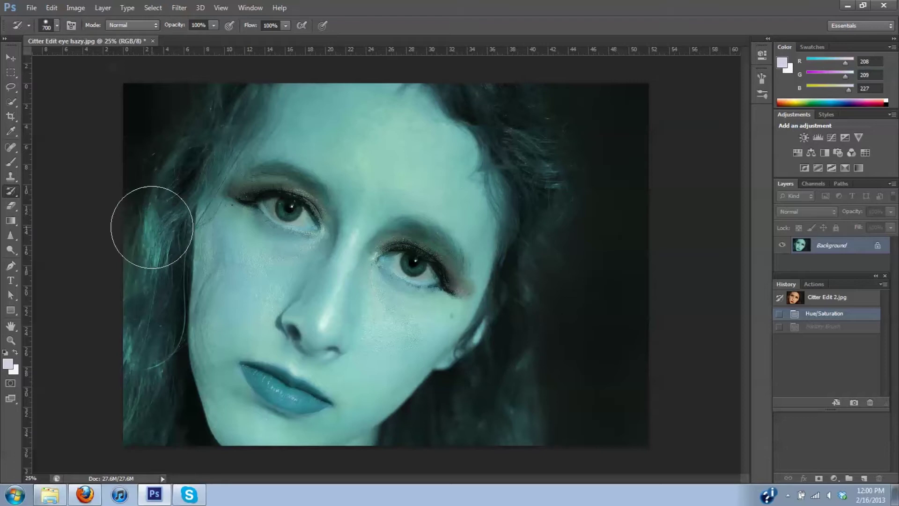
{"action": "key", "text": "bracketright"}
{"action": "key", "text": "bracketright"}
{"action": "key", "text": "bracketright"}
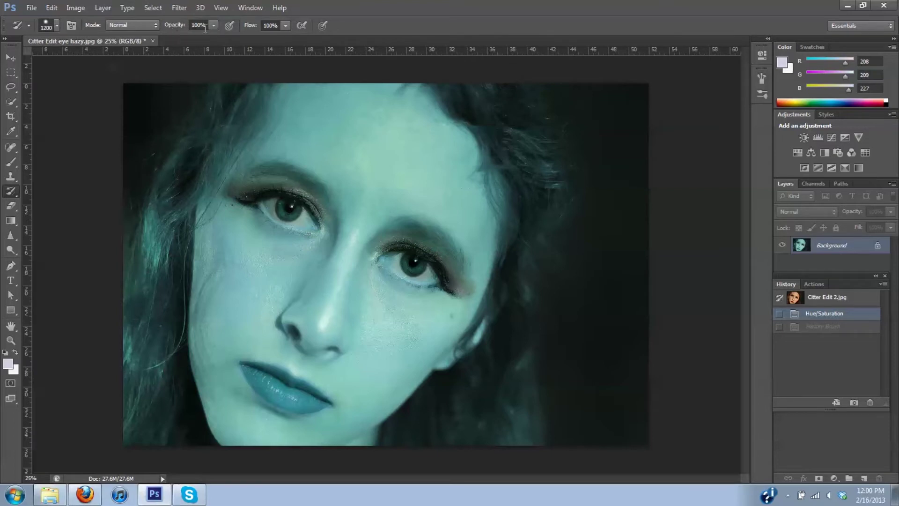
Paint original colours back over hair, skin and lips, keeping a teal eye band, and shrink the brush to 300
{"action": "mouse_move", "coordinate": [111, 336]}
{"action": "left_mouse_down"}
{"action": "mouse_move", "coordinate": [101, 355]}
{"action": "mouse_move", "coordinate": [134, 402]}
{"action": "mouse_move", "coordinate": [208, 453]}
{"action": "mouse_move", "coordinate": [346, 485]}
{"action": "mouse_move", "coordinate": [600, 485]}
{"action": "mouse_move", "coordinate": [676, 446]}
{"action": "mouse_move", "coordinate": [675, 436]}
{"action": "mouse_move", "coordinate": [560, 447]}
{"action": "mouse_move", "coordinate": [333, 433]}
{"action": "mouse_move", "coordinate": [191, 404]}
{"action": "mouse_move", "coordinate": [59, 339]}
{"action": "mouse_move", "coordinate": [30, 291]}
{"action": "mouse_move", "coordinate": [27, 264]}
{"action": "mouse_move", "coordinate": [78, 314]}
{"action": "mouse_move", "coordinate": [234, 401]}
{"action": "mouse_move", "coordinate": [382, 455]}
{"action": "mouse_move", "coordinate": [565, 446]}
{"action": "mouse_move", "coordinate": [603, 370]}
{"action": "mouse_move", "coordinate": [621, 246]}
{"action": "mouse_move", "coordinate": [616, 175]}
{"action": "mouse_move", "coordinate": [632, 359]}
{"action": "mouse_move", "coordinate": [617, 415]}
{"action": "mouse_move", "coordinate": [570, 428]}
{"action": "mouse_move", "coordinate": [290, 380]}
{"action": "mouse_move", "coordinate": [171, 349]}
{"action": "mouse_move", "coordinate": [67, 289]}
{"action": "mouse_move", "coordinate": [61, 241]}
{"action": "mouse_move", "coordinate": [92, 119]}
{"action": "mouse_move", "coordinate": [82, 229]}
{"action": "mouse_move", "coordinate": [102, 379]}
{"action": "mouse_move", "coordinate": [115, 397]}
{"action": "mouse_move", "coordinate": [108, 112]}
{"action": "mouse_move", "coordinate": [134, 76]}
{"action": "mouse_move", "coordinate": [166, 63]}
{"action": "mouse_move", "coordinate": [302, 57]}
{"action": "mouse_move", "coordinate": [641, 131]}
{"action": "mouse_move", "coordinate": [697, 172]}
{"action": "mouse_move", "coordinate": [696, 261]}
{"action": "mouse_move", "coordinate": [645, 329]}
{"action": "mouse_move", "coordinate": [638, 280]}
{"action": "mouse_move", "coordinate": [584, 191]}
{"action": "mouse_move", "coordinate": [535, 156]}
{"action": "mouse_move", "coordinate": [364, 85]}
{"action": "mouse_move", "coordinate": [237, 62]}
{"action": "mouse_move", "coordinate": [158, 117]}
{"action": "mouse_move", "coordinate": [132, 158]}
{"action": "mouse_move", "coordinate": [141, 291]}
{"action": "mouse_move", "coordinate": [306, 351]}
{"action": "mouse_move", "coordinate": [425, 409]}
{"action": "mouse_move", "coordinate": [533, 433]}
{"action": "mouse_move", "coordinate": [561, 407]}
{"action": "mouse_move", "coordinate": [581, 323]}
{"action": "mouse_move", "coordinate": [569, 254]}
{"action": "mouse_move", "coordinate": [501, 128]}
{"action": "mouse_move", "coordinate": [486, 121]}
{"action": "mouse_move", "coordinate": [537, 155]}
{"action": "mouse_move", "coordinate": [275, 10]}
{"action": "mouse_move", "coordinate": [200, 69]}
{"action": "left_mouse_up"}
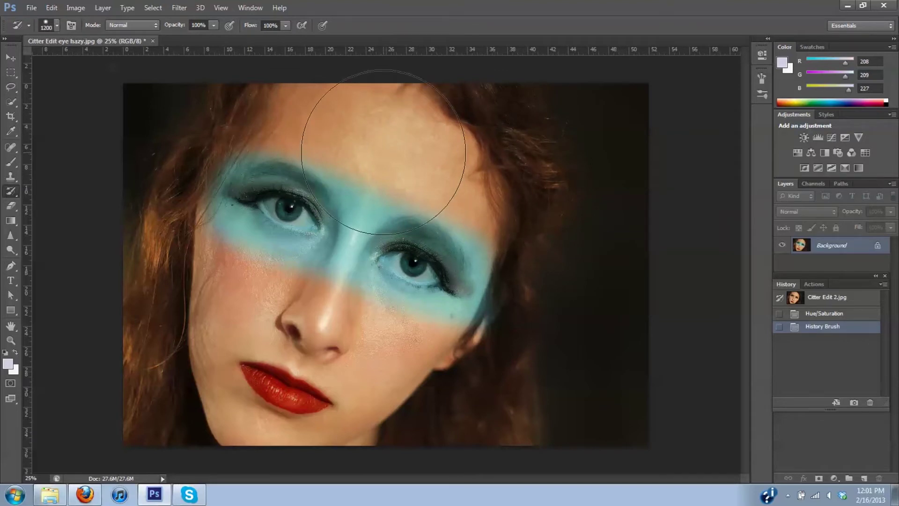
{"action": "key", "text": "bracketleft"}
{"action": "key", "text": "bracketleft"}
{"action": "key", "text": "bracketleft"}
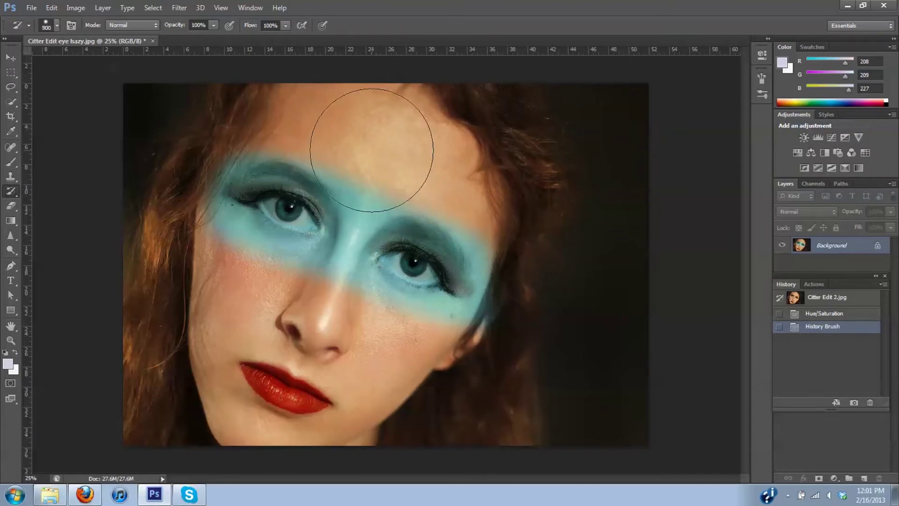
{"action": "key", "text": "bracketleft"}
{"action": "key", "text": "bracketleft"}
{"action": "key", "text": "bracketleft"}
{"action": "key", "text": "bracketleft"}
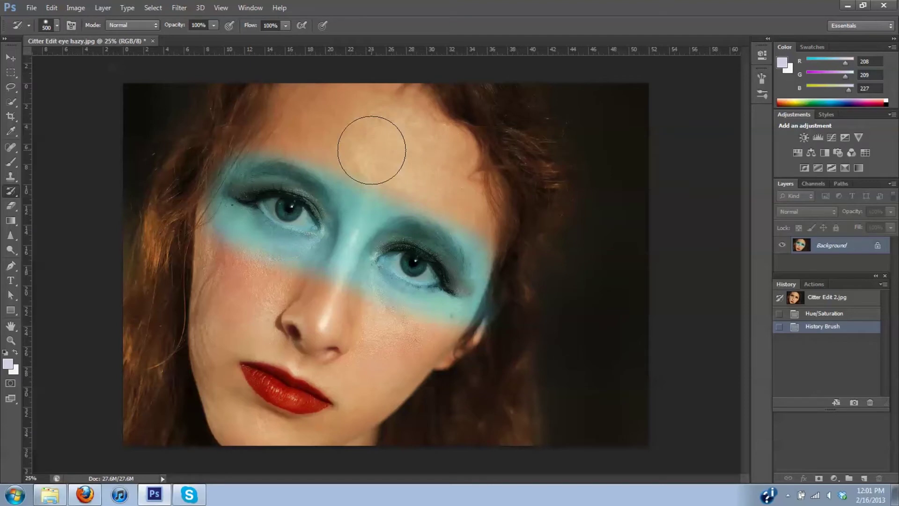
{"action": "key", "text": "bracketleft"}
{"action": "key", "text": "bracketleft"}
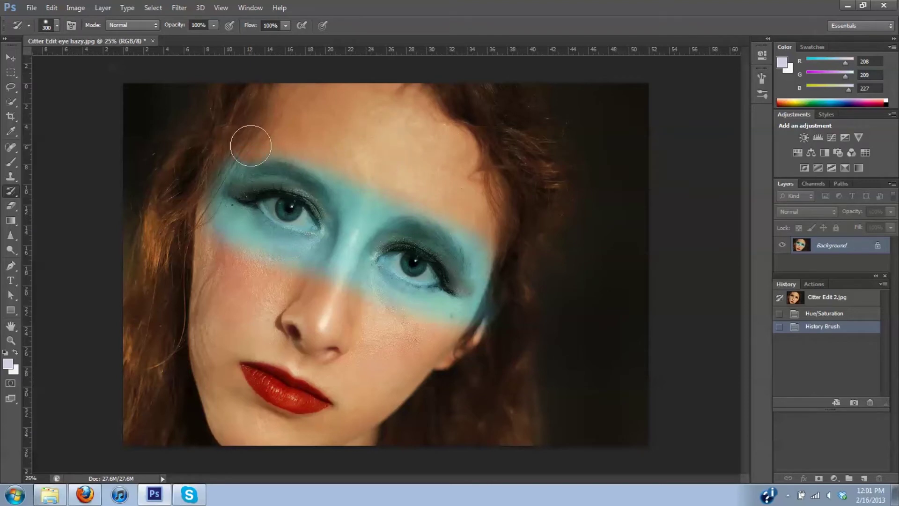
Restore skin on the cheeks, lids and nose bridge around both eyes, then zoom to 100% on the right eye
{"action": "mouse_move", "coordinate": [198, 200]}
{"action": "left_mouse_down"}
{"action": "mouse_move", "coordinate": [190, 236]}
{"action": "mouse_move", "coordinate": [216, 261]}
{"action": "mouse_move", "coordinate": [266, 261]}
{"action": "mouse_move", "coordinate": [208, 206]}
{"action": "mouse_move", "coordinate": [212, 170]}
{"action": "mouse_move", "coordinate": [235, 151]}
{"action": "mouse_move", "coordinate": [275, 151]}
{"action": "mouse_move", "coordinate": [466, 224]}
{"action": "mouse_move", "coordinate": [498, 251]}
{"action": "mouse_move", "coordinate": [473, 358]}
{"action": "mouse_move", "coordinate": [492, 327]}
{"action": "left_mouse_up"}
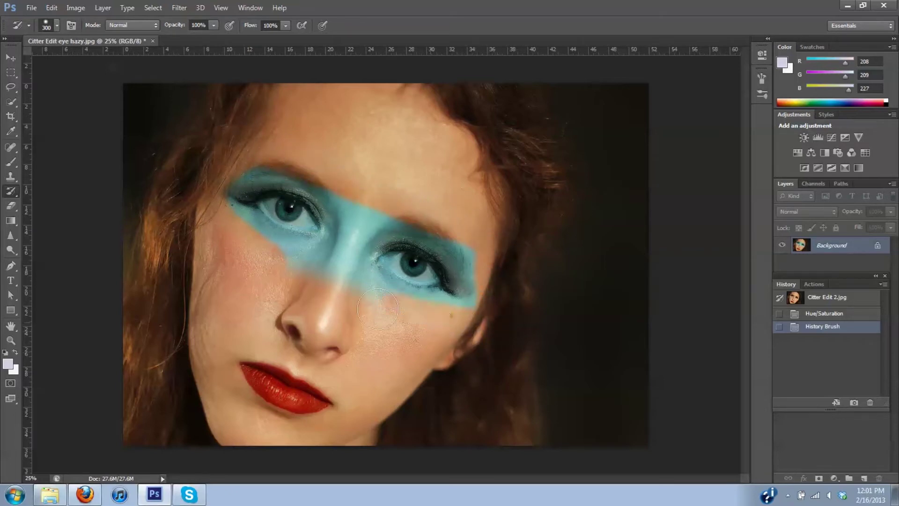
{"action": "mouse_move", "coordinate": [350, 292]}
{"action": "left_mouse_down"}
{"action": "mouse_move", "coordinate": [344, 233]}
{"action": "mouse_move", "coordinate": [367, 180]}
{"action": "mouse_move", "coordinate": [298, 271]}
{"action": "mouse_move", "coordinate": [337, 204]}
{"action": "mouse_move", "coordinate": [338, 174]}
{"action": "mouse_move", "coordinate": [310, 250]}
{"action": "mouse_move", "coordinate": [267, 253]}
{"action": "mouse_move", "coordinate": [236, 225]}
{"action": "mouse_move", "coordinate": [233, 205]}
{"action": "mouse_move", "coordinate": [246, 176]}
{"action": "mouse_move", "coordinate": [272, 166]}
{"action": "left_mouse_up"}
{"action": "left_click", "coordinate": [282, 167]}
{"action": "mouse_move", "coordinate": [319, 272]}
{"action": "left_mouse_down"}
{"action": "mouse_move", "coordinate": [337, 260]}
{"action": "mouse_move", "coordinate": [330, 281]}
{"action": "left_mouse_up"}
{"action": "mouse_move", "coordinate": [306, 240]}
{"action": "left_mouse_down"}
{"action": "mouse_move", "coordinate": [268, 239]}
{"action": "mouse_move", "coordinate": [247, 217]}
{"action": "mouse_move", "coordinate": [246, 194]}
{"action": "left_mouse_up"}
{"action": "left_click_drag", "start_coordinate": [311, 179], "coordinate": [322, 180]}
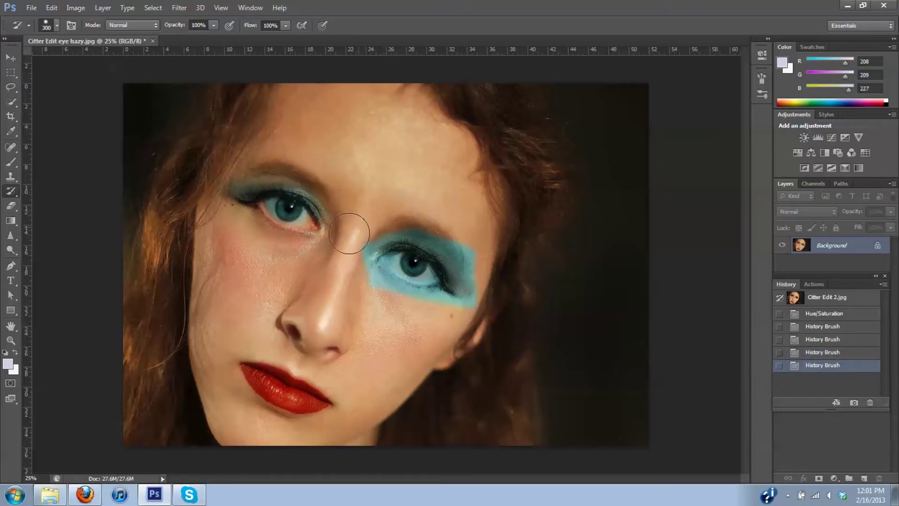
{"action": "mouse_move", "coordinate": [345, 271]}
{"action": "left_mouse_down"}
{"action": "mouse_move", "coordinate": [429, 311]}
{"action": "mouse_move", "coordinate": [457, 269]}
{"action": "mouse_move", "coordinate": [466, 213]}
{"action": "mouse_move", "coordinate": [470, 312]}
{"action": "mouse_move", "coordinate": [433, 326]}
{"action": "mouse_move", "coordinate": [460, 304]}
{"action": "mouse_move", "coordinate": [478, 256]}
{"action": "mouse_move", "coordinate": [423, 222]}
{"action": "mouse_move", "coordinate": [386, 214]}
{"action": "mouse_move", "coordinate": [361, 236]}
{"action": "mouse_move", "coordinate": [367, 286]}
{"action": "mouse_move", "coordinate": [385, 224]}
{"action": "mouse_move", "coordinate": [422, 213]}
{"action": "mouse_move", "coordinate": [381, 241]}
{"action": "mouse_move", "coordinate": [375, 271]}
{"action": "mouse_move", "coordinate": [395, 301]}
{"action": "mouse_move", "coordinate": [385, 290]}
{"action": "mouse_move", "coordinate": [444, 299]}
{"action": "left_mouse_up"}
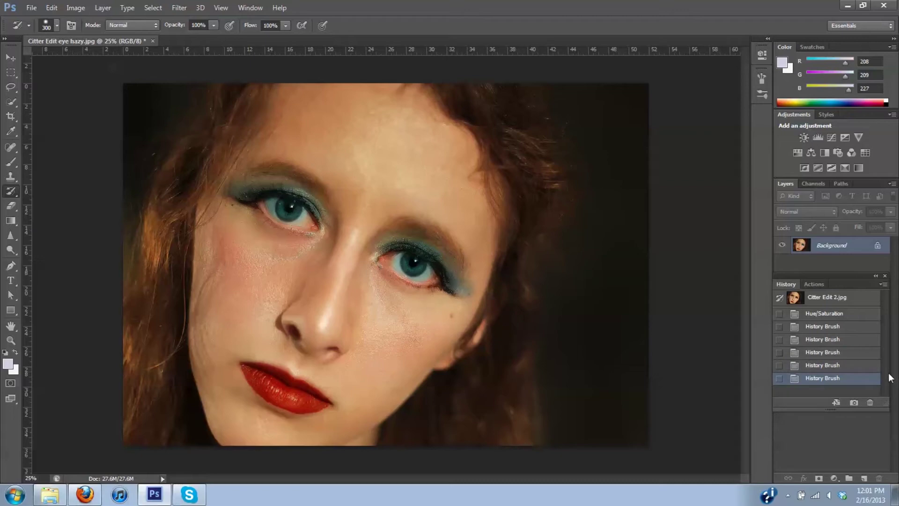
{"action": "key", "text": "ctrl+1"}
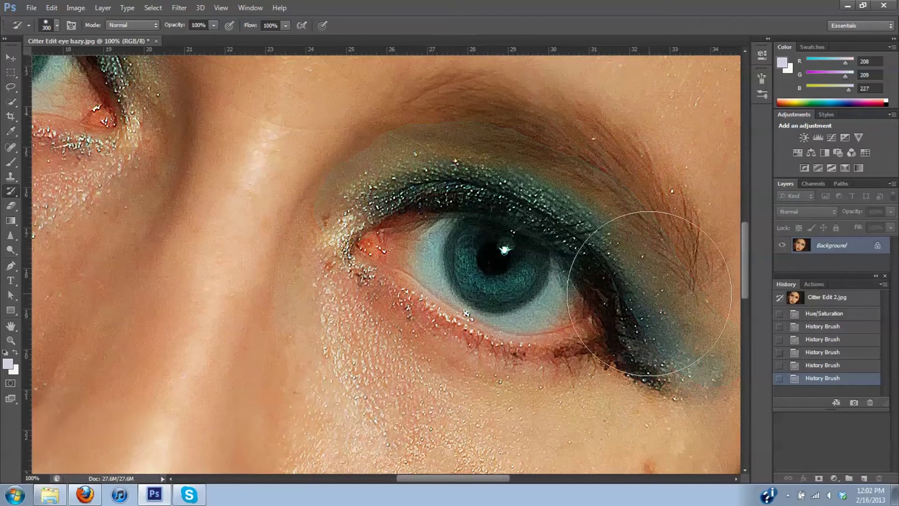
Shrink the brush to 90 and paint the right eye's white and lower lid back to natural tones
{"action": "key", "text": "bracketleft"}
{"action": "key", "text": "bracketleft"}
{"action": "key", "text": "bracketleft"}
{"action": "key", "text": "bracketleft"}
{"action": "key", "text": "bracketleft"}
{"action": "key", "text": "bracketleft"}
{"action": "key", "text": "bracketleft"}
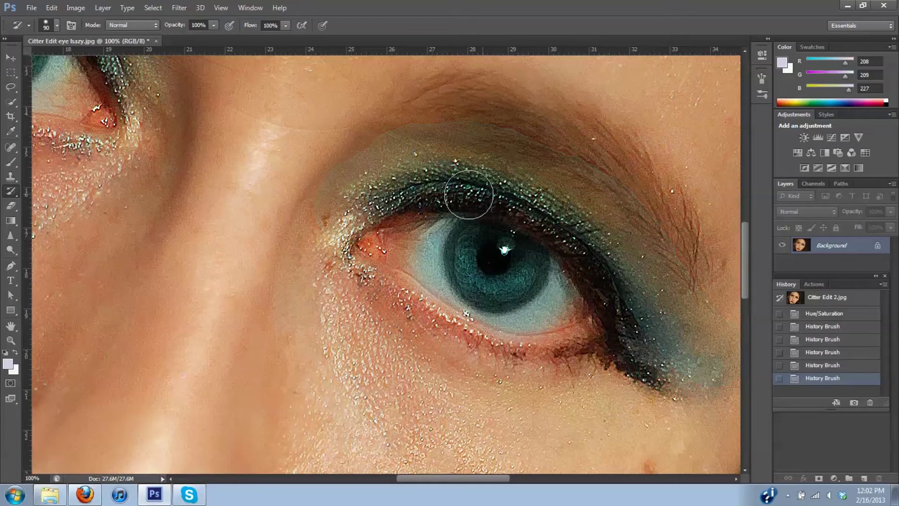
{"action": "mouse_move", "coordinate": [429, 214]}
{"action": "left_mouse_down"}
{"action": "mouse_move", "coordinate": [415, 262]}
{"action": "mouse_move", "coordinate": [437, 199]}
{"action": "mouse_move", "coordinate": [416, 248]}
{"action": "mouse_move", "coordinate": [426, 336]}
{"action": "mouse_move", "coordinate": [421, 278]}
{"action": "mouse_move", "coordinate": [425, 297]}
{"action": "mouse_move", "coordinate": [461, 329]}
{"action": "mouse_move", "coordinate": [546, 354]}
{"action": "mouse_move", "coordinate": [473, 349]}
{"action": "mouse_move", "coordinate": [549, 348]}
{"action": "mouse_move", "coordinate": [560, 337]}
{"action": "mouse_move", "coordinate": [592, 282]}
{"action": "mouse_move", "coordinate": [576, 237]}
{"action": "mouse_move", "coordinate": [574, 288]}
{"action": "mouse_move", "coordinate": [551, 316]}
{"action": "mouse_move", "coordinate": [518, 335]}
{"action": "mouse_move", "coordinate": [459, 330]}
{"action": "mouse_move", "coordinate": [509, 336]}
{"action": "mouse_move", "coordinate": [559, 303]}
{"action": "mouse_move", "coordinate": [572, 269]}
{"action": "mouse_move", "coordinate": [565, 219]}
{"action": "mouse_move", "coordinate": [582, 287]}
{"action": "mouse_move", "coordinate": [557, 335]}
{"action": "mouse_move", "coordinate": [506, 349]}
{"action": "mouse_move", "coordinate": [476, 336]}
{"action": "mouse_move", "coordinate": [480, 323]}
{"action": "mouse_move", "coordinate": [433, 312]}
{"action": "mouse_move", "coordinate": [438, 284]}
{"action": "mouse_move", "coordinate": [421, 255]}
{"action": "mouse_move", "coordinate": [437, 206]}
{"action": "mouse_move", "coordinate": [491, 190]}
{"action": "left_mouse_up"}
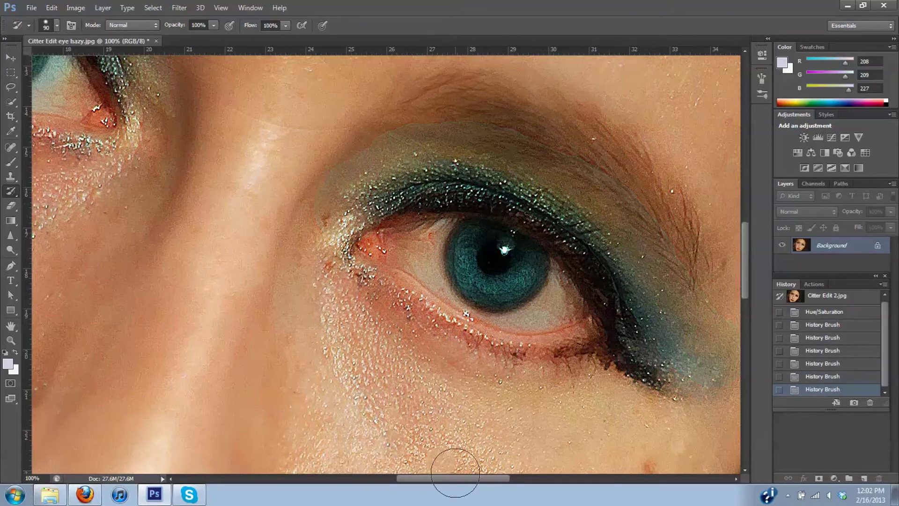
{"action": "left_click_drag", "start_coordinate": [467, 478], "coordinate": [398, 466]}
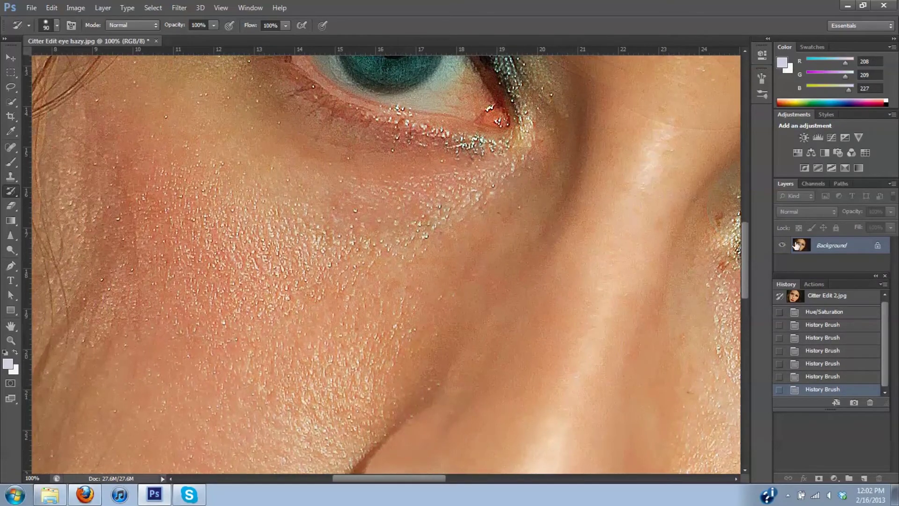
Paint the teal haze off the left eye's white and inner corner, then zoom out
{"action": "left_click_drag", "start_coordinate": [747, 253], "coordinate": [746, 204]}
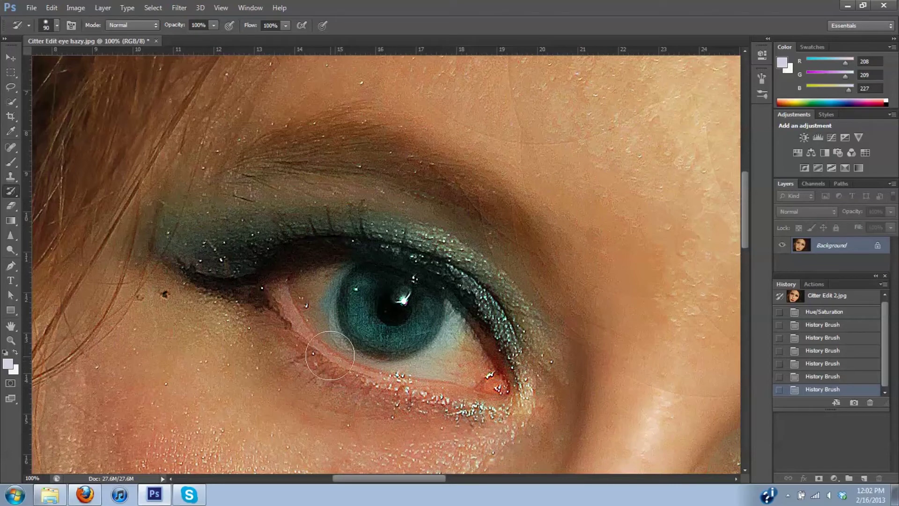
{"action": "mouse_move", "coordinate": [321, 337]}
{"action": "left_mouse_down"}
{"action": "mouse_move", "coordinate": [322, 271]}
{"action": "mouse_move", "coordinate": [354, 227]}
{"action": "left_mouse_up"}
{"action": "mouse_move", "coordinate": [313, 323]}
{"action": "left_mouse_down"}
{"action": "mouse_move", "coordinate": [316, 262]}
{"action": "mouse_move", "coordinate": [344, 253]}
{"action": "left_mouse_up"}
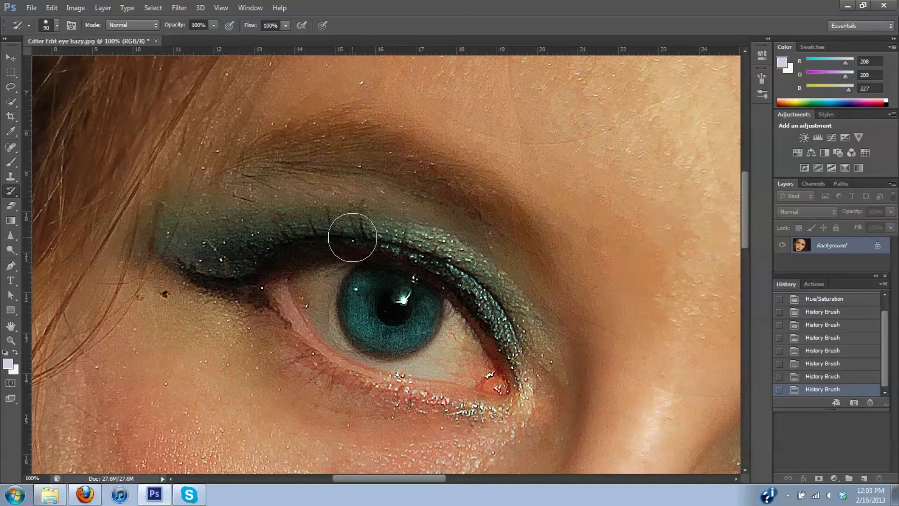
{"action": "key", "text": "ctrl+minus"}
Zoom out to 25% and open the Selective Color adjustment
{"action": "key", "text": "ctrl+minus"}
{"action": "key", "text": "ctrl+minus"}
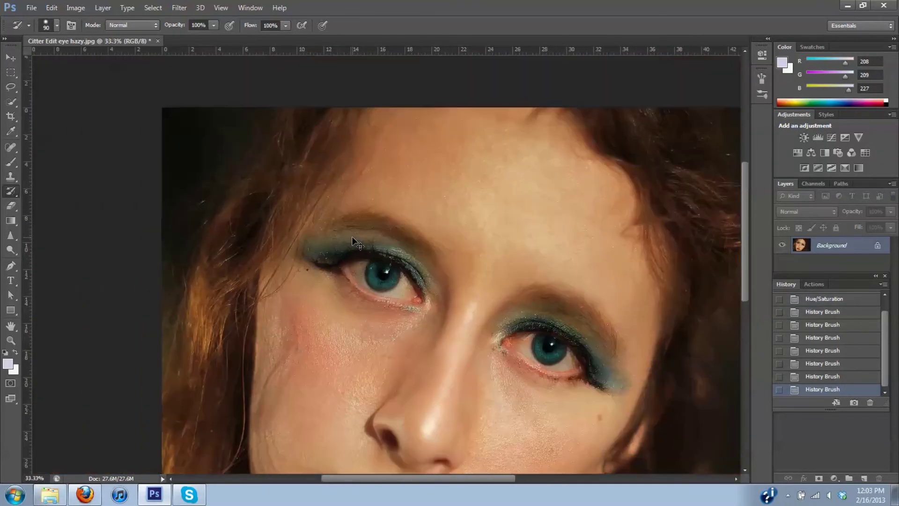
{"action": "key", "text": "ctrl+minus"}
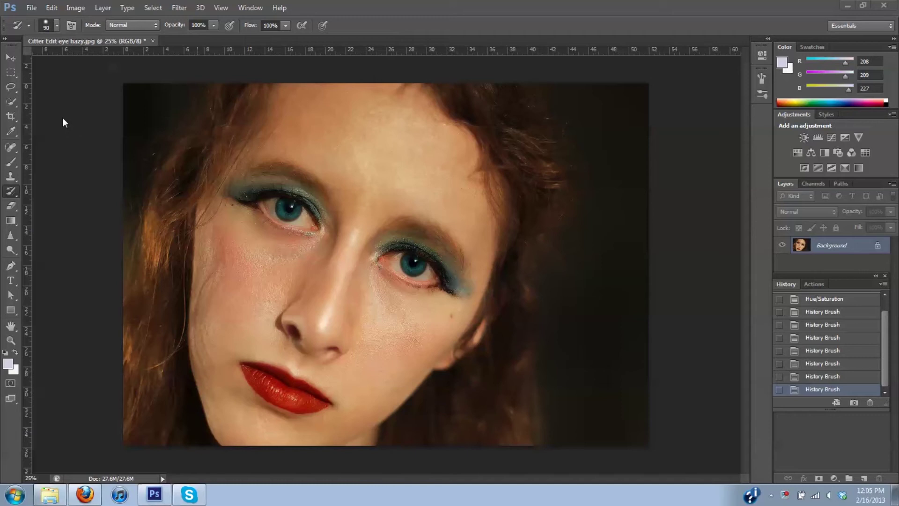
{"action": "left_click", "coordinate": [75, 8]}
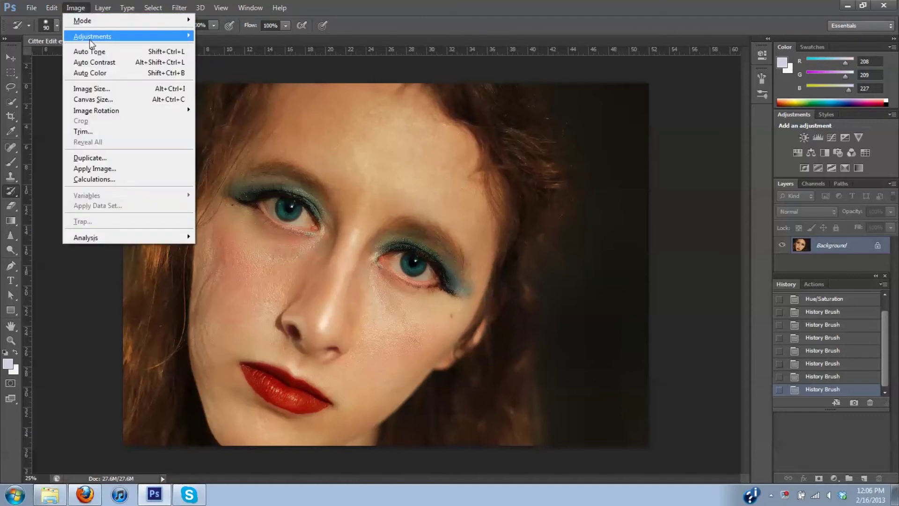
{"action": "mouse_move", "coordinate": [96, 39]}
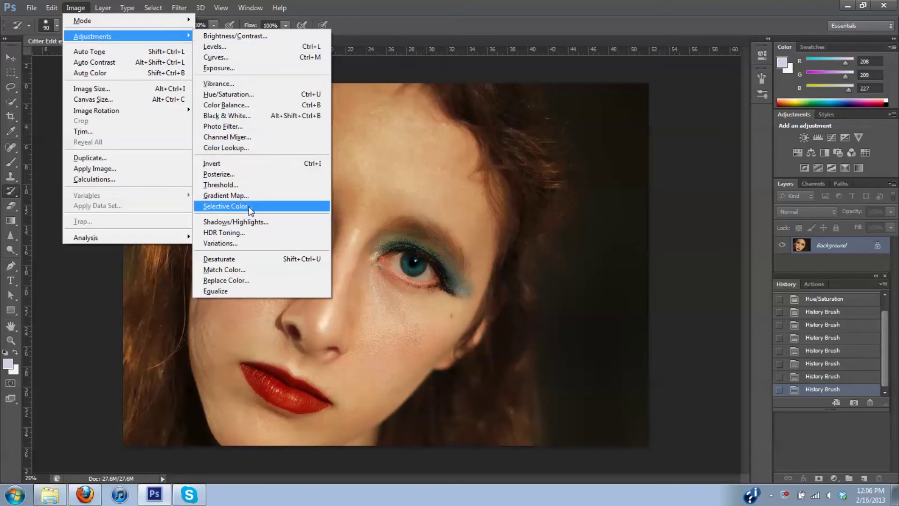
{"action": "left_click", "coordinate": [249, 207]}
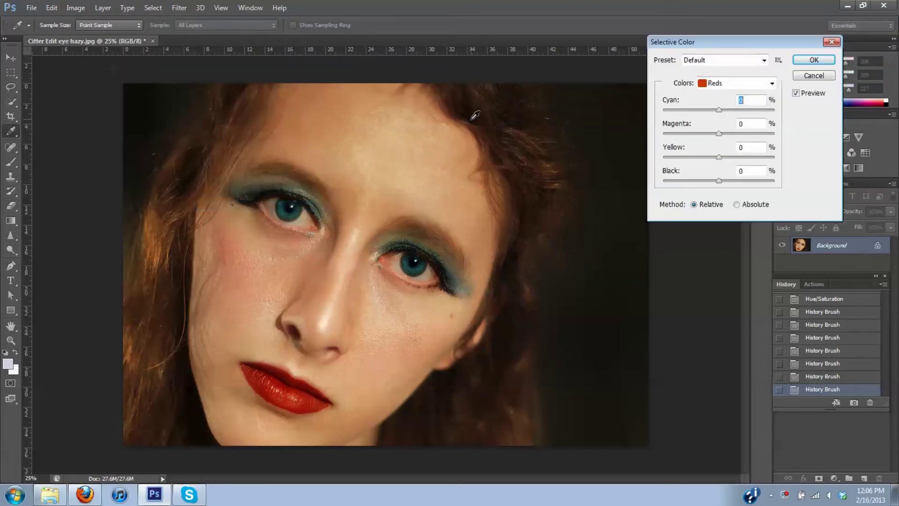
Choose the Cyans range and cut its Black to -87%
{"action": "left_click", "coordinate": [771, 83]}
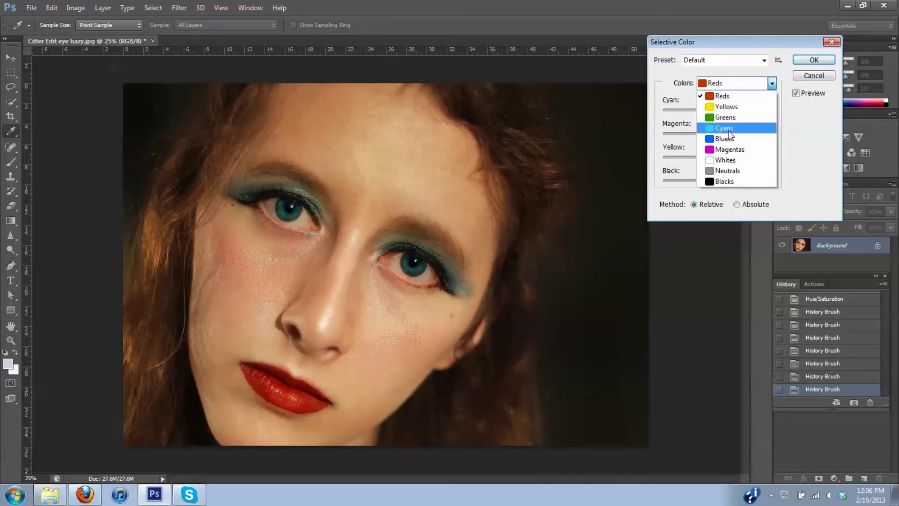
{"action": "left_click", "coordinate": [731, 130]}
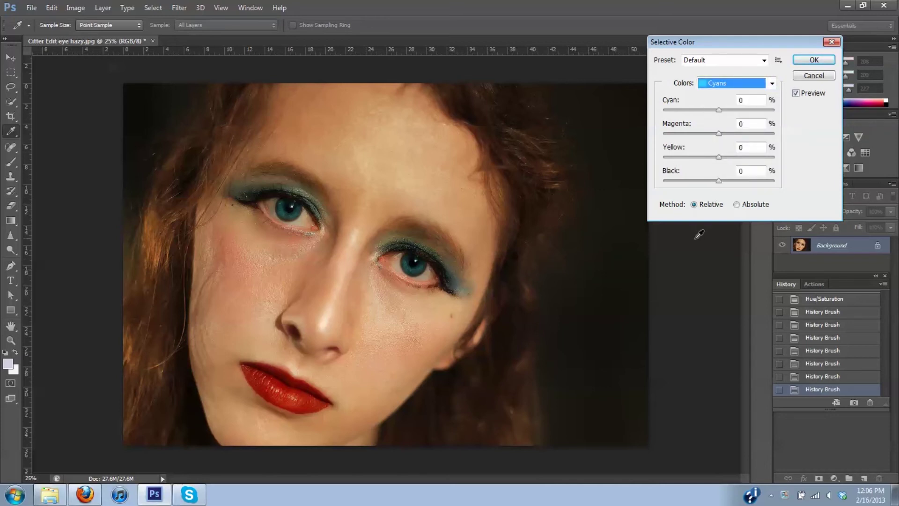
{"action": "left_click_drag", "start_coordinate": [724, 182], "coordinate": [675, 181]}
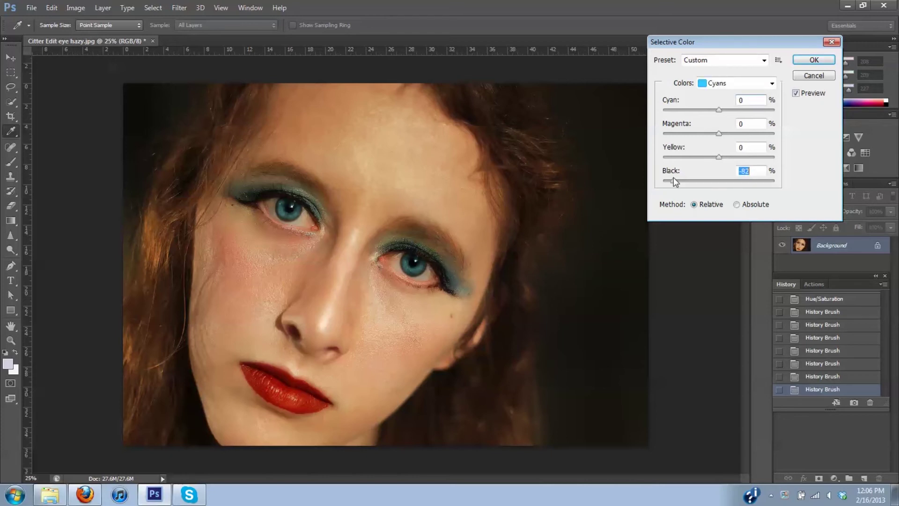
{"action": "left_click_drag", "start_coordinate": [673, 179], "coordinate": [671, 179]}
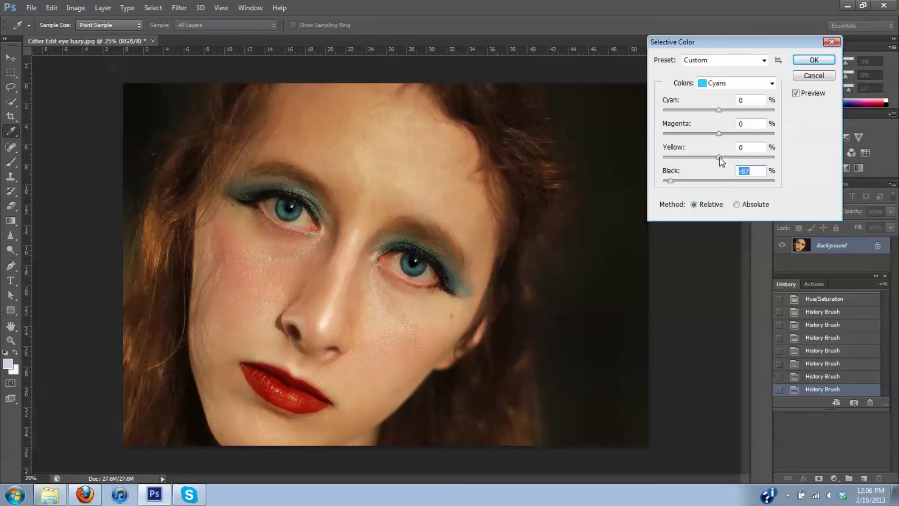
Set the cyans' Cyan to -25%, Yellow to -26% and Magenta to 0%
{"action": "mouse_move", "coordinate": [720, 156]}
{"action": "left_mouse_down"}
{"action": "mouse_move", "coordinate": [746, 154]}
{"action": "mouse_move", "coordinate": [637, 160]}
{"action": "mouse_move", "coordinate": [713, 167]}
{"action": "left_mouse_up"}
{"action": "left_click_drag", "start_coordinate": [720, 110], "coordinate": [705, 109]}
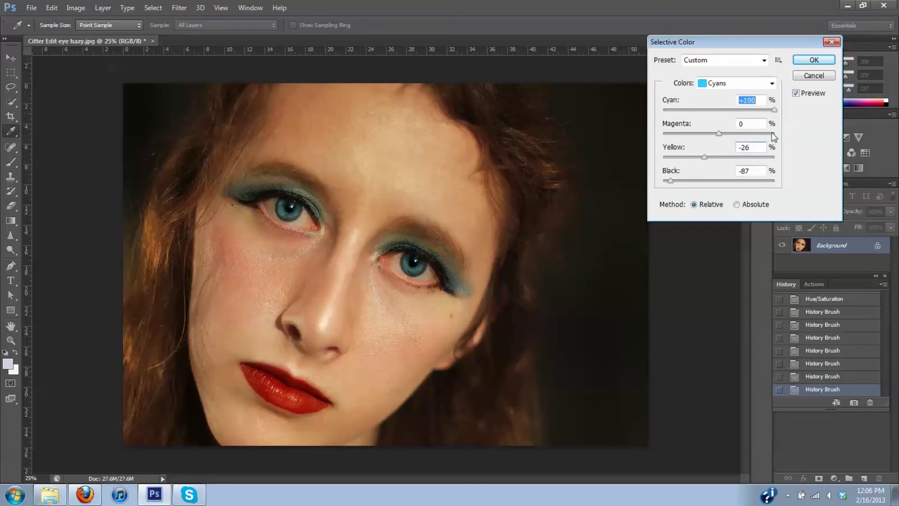
{"action": "key", "text": "Up"}
{"action": "left_click_drag", "start_coordinate": [719, 134], "coordinate": [689, 133]}
{"action": "left_click", "coordinate": [772, 84]}
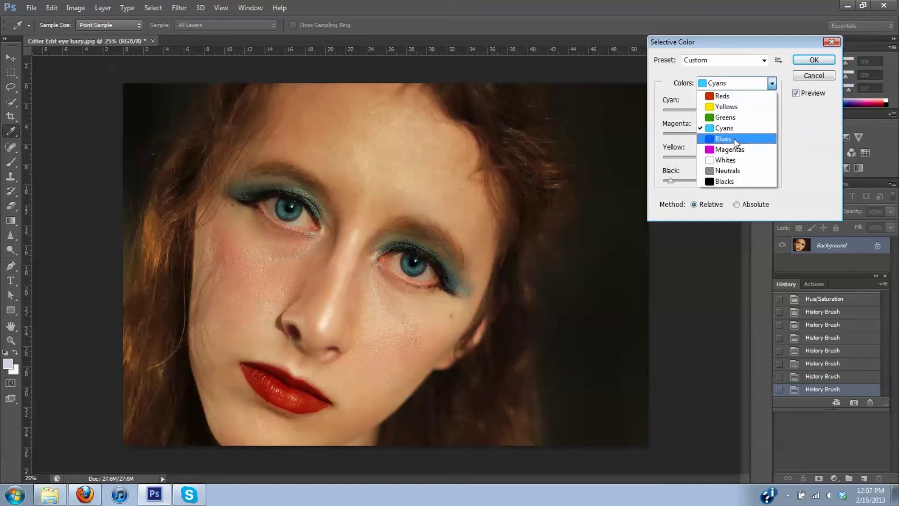
In Selective Color, leave the Blues range's Yellow at 0 and commit the adjustment
{"action": "left_click", "coordinate": [733, 139]}
{"action": "left_click_drag", "start_coordinate": [718, 157], "coordinate": [744, 162]}
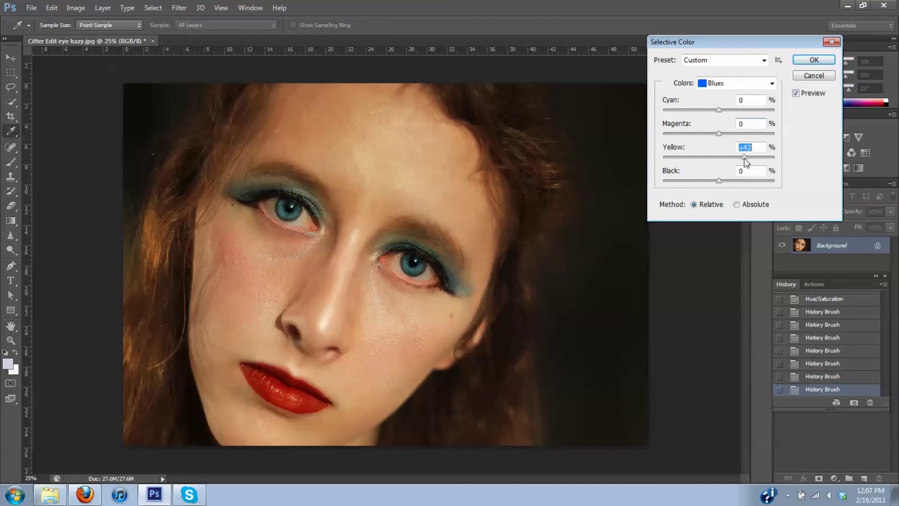
{"action": "key", "text": "Up"}
{"action": "key", "text": "Up"}
{"action": "key", "text": "Up"}
{"action": "key", "text": "Up"}
{"action": "key", "text": "Up"}
{"action": "key", "text": "Down"}
{"action": "key", "text": "Down"}
{"action": "key", "text": "Down"}
{"action": "key", "text": "Down"}
{"action": "key", "text": "Up"}
{"action": "left_click", "coordinate": [813, 61]}
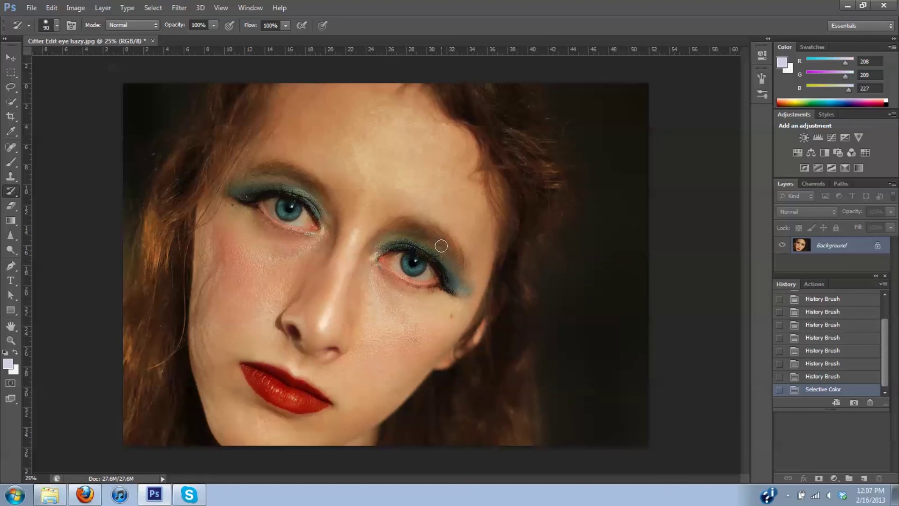
With a 200 px History Brush, restore original tones over the eyebrow and left upper eyelid
{"action": "key", "text": "bracketright"}
{"action": "key", "text": "bracketright"}
{"action": "key", "text": "bracketright"}
{"action": "key", "text": "bracketright"}
{"action": "left_click_drag", "start_coordinate": [888, 360], "coordinate": [874, 311]}
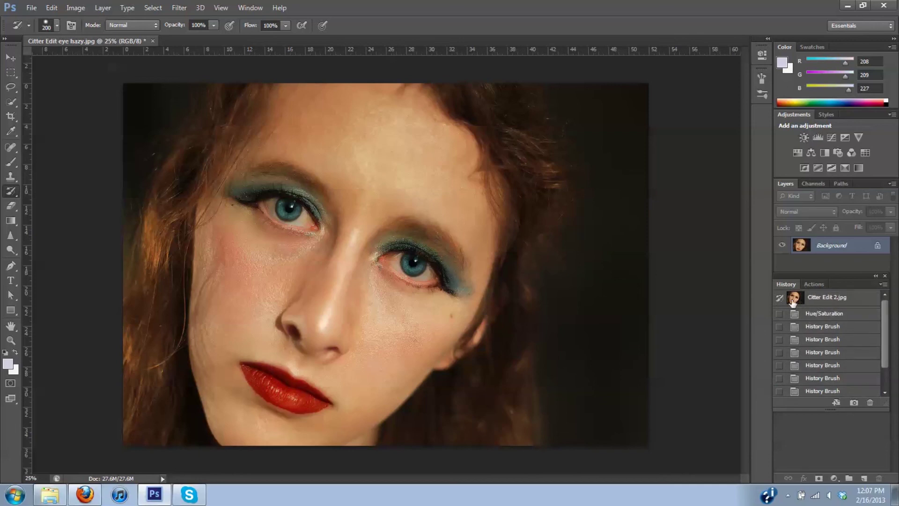
{"action": "left_click_drag", "start_coordinate": [885, 313], "coordinate": [886, 333]}
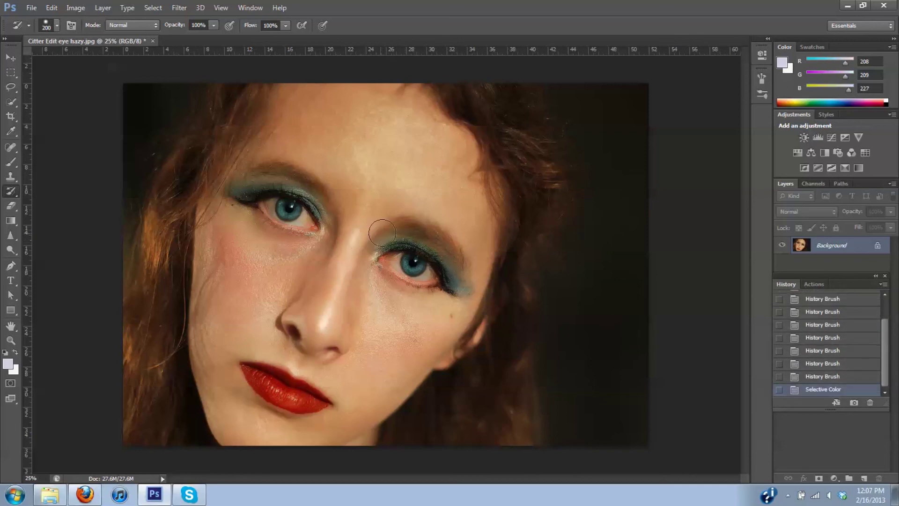
{"action": "mouse_move", "coordinate": [406, 231]}
{"action": "left_mouse_down"}
{"action": "mouse_move", "coordinate": [441, 247]}
{"action": "mouse_move", "coordinate": [471, 296]}
{"action": "left_mouse_up"}
{"action": "left_click", "coordinate": [407, 231]}
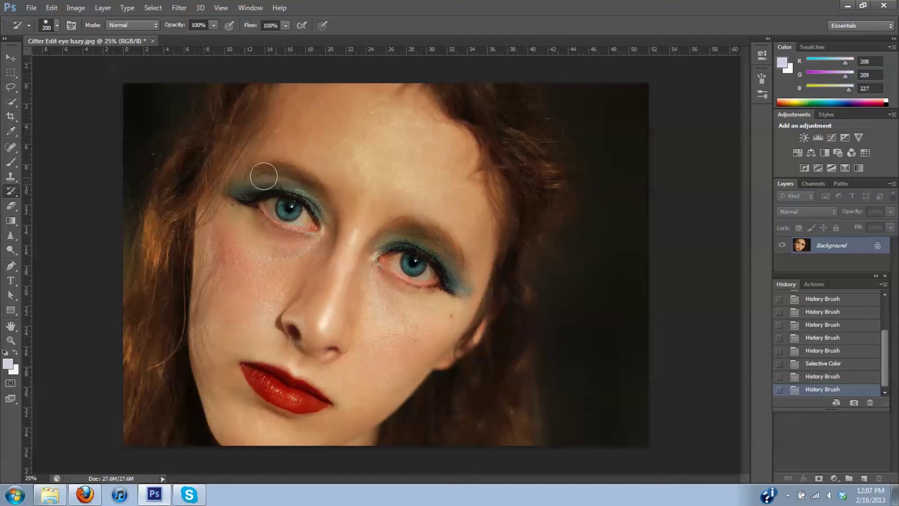
{"action": "mouse_move", "coordinate": [243, 180]}
{"action": "left_mouse_down"}
{"action": "mouse_move", "coordinate": [266, 163]}
{"action": "mouse_move", "coordinate": [274, 167]}
{"action": "mouse_move", "coordinate": [217, 182]}
{"action": "mouse_move", "coordinate": [306, 178]}
{"action": "left_mouse_up"}
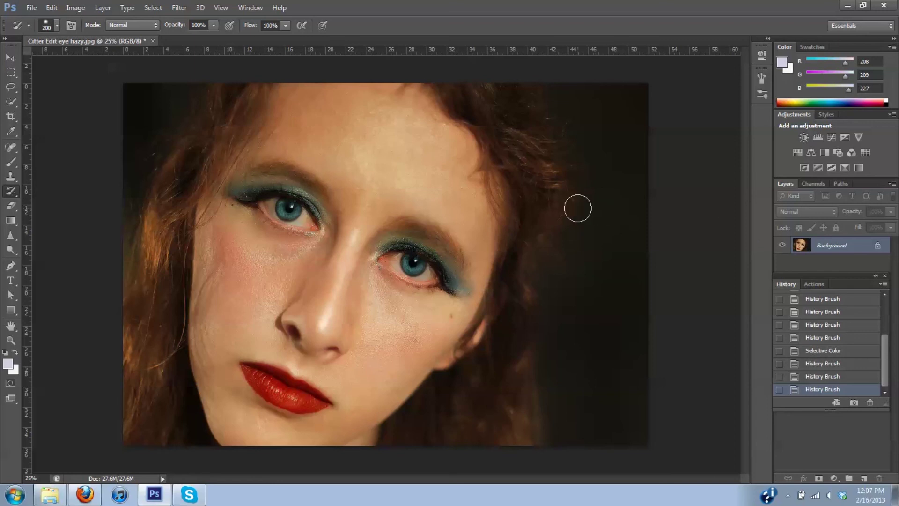